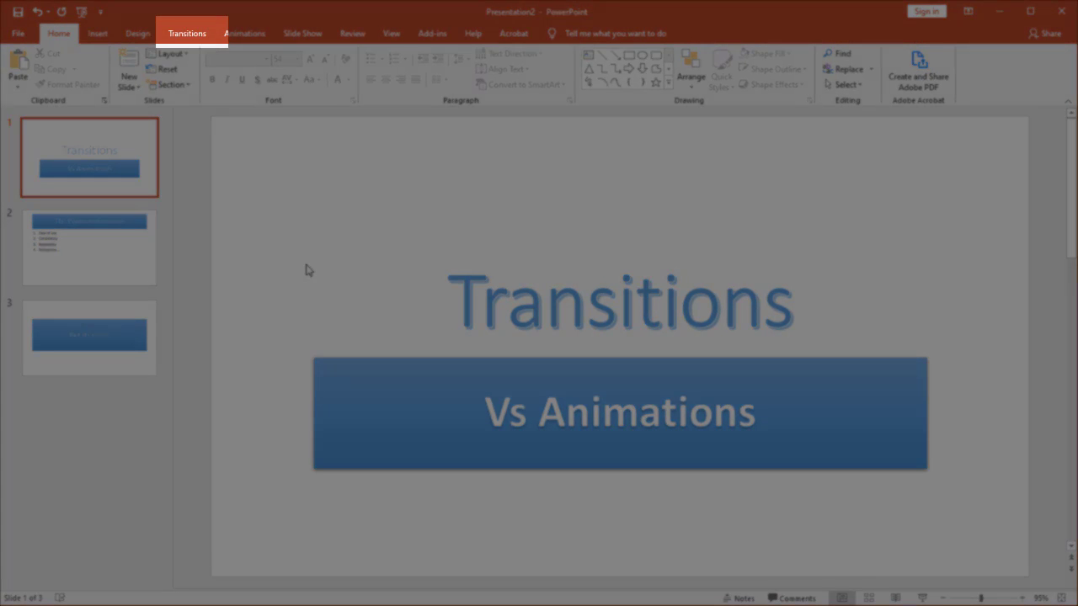
- Browse the full gallery of available slide transitions and close it without choosing one
{"action": "left_click", "coordinate": [187, 33]}
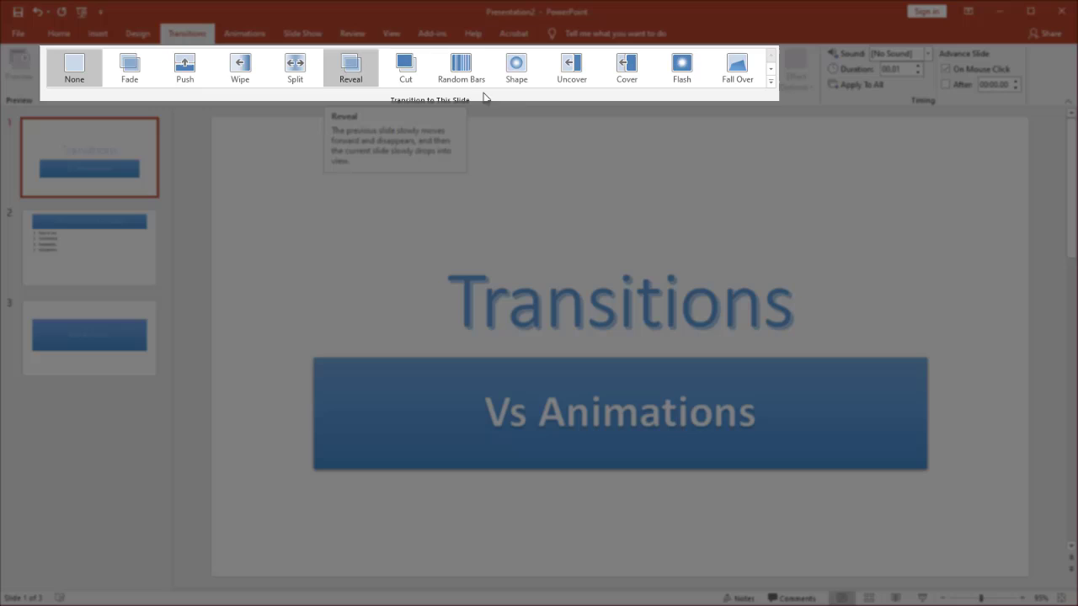
{"action": "left_click", "coordinate": [771, 69]}
{"action": "left_click", "coordinate": [770, 71]}
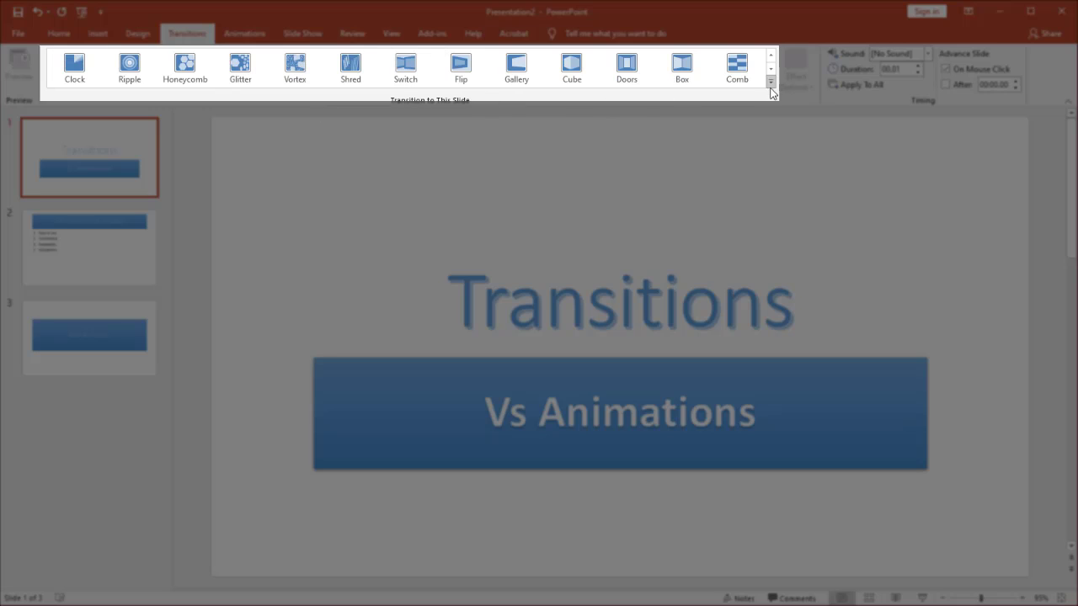
{"action": "left_click", "coordinate": [770, 87]}
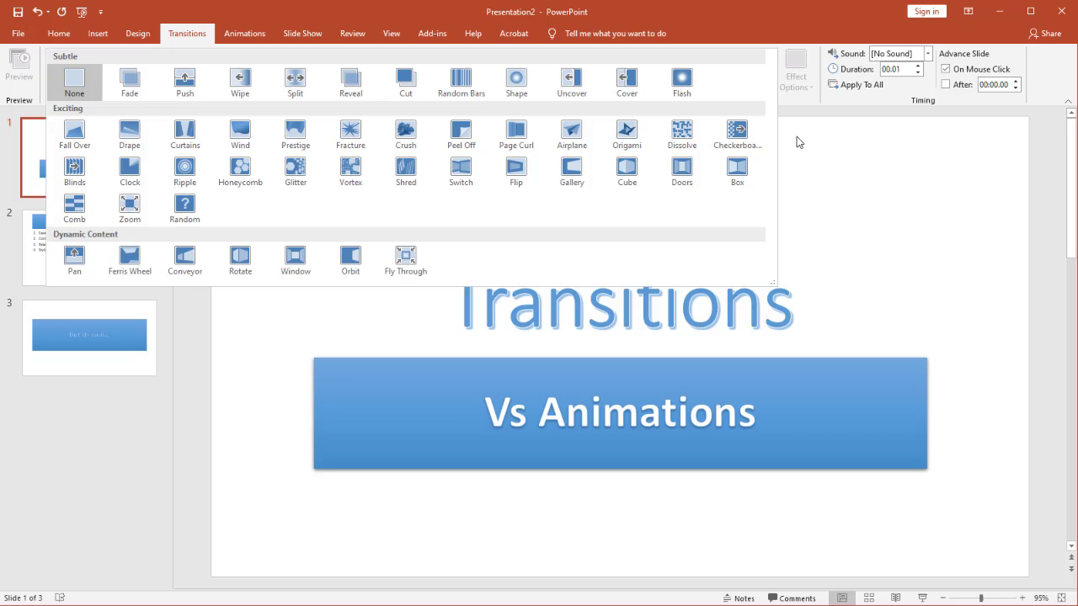
{"action": "left_click", "coordinate": [799, 143]}
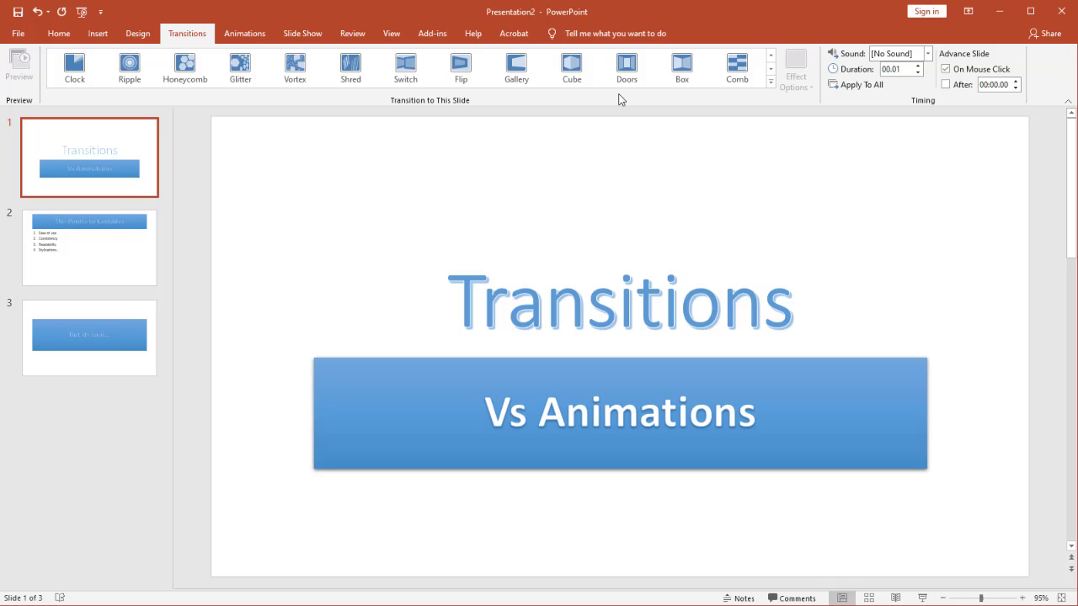
- Try the Flip and Clock transitions on the title slide and reset its transition to None
{"action": "left_click", "coordinate": [476, 75]}
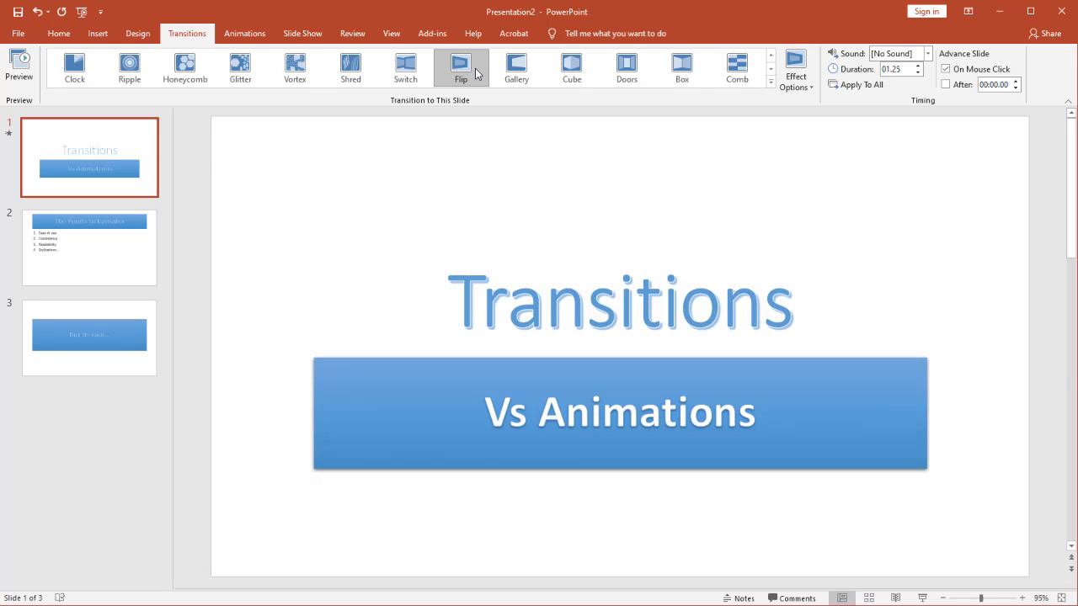
{"action": "left_click", "coordinate": [87, 74]}
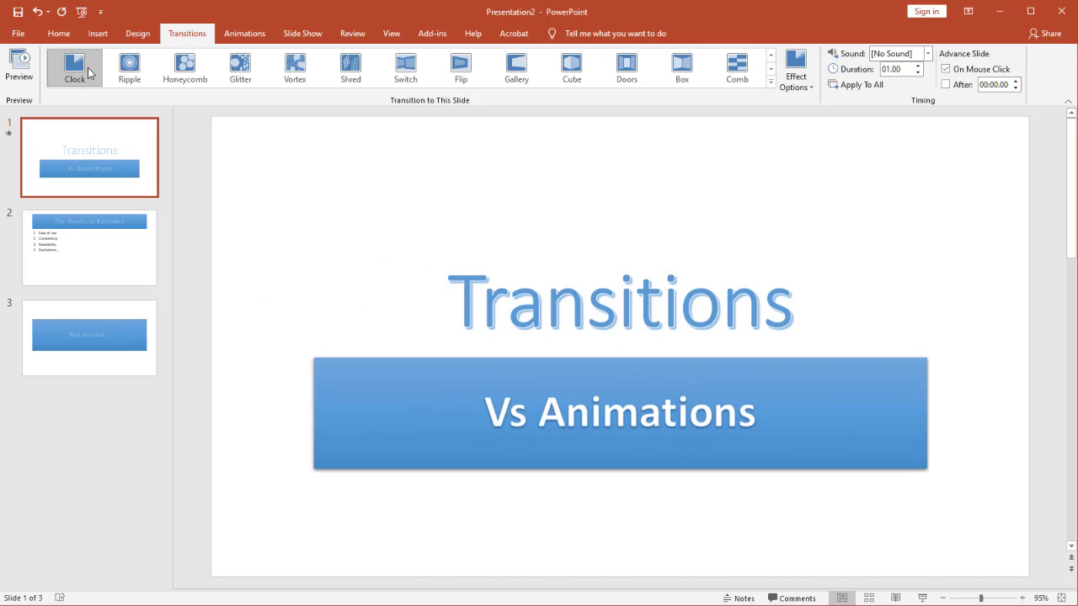
{"action": "scroll", "coordinate": [87, 73], "scroll_direction": "up", "scroll_amount": 1}
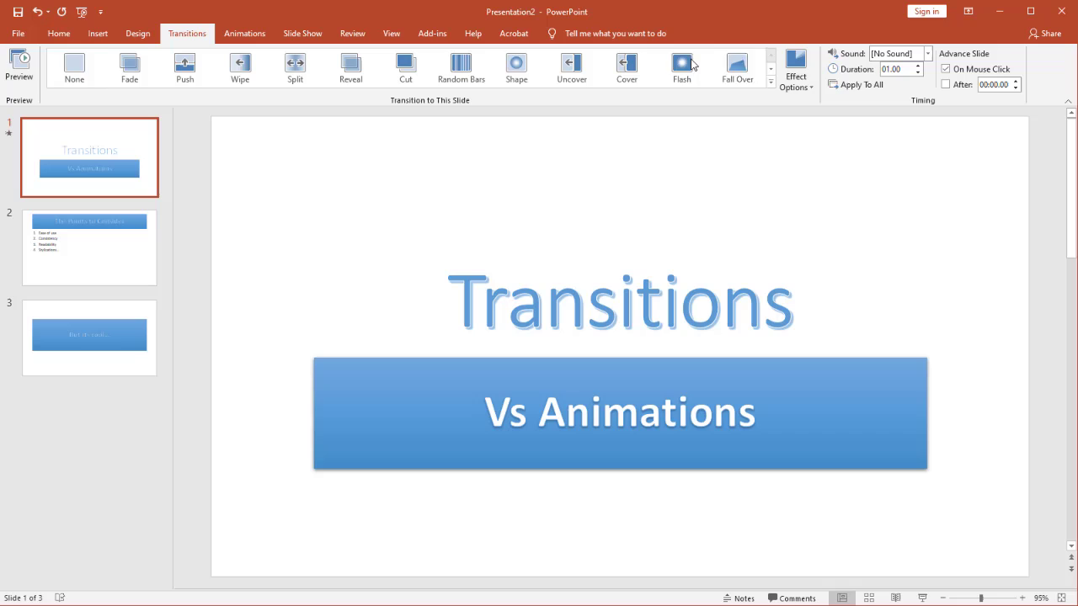
{"action": "left_click", "coordinate": [62, 72]}
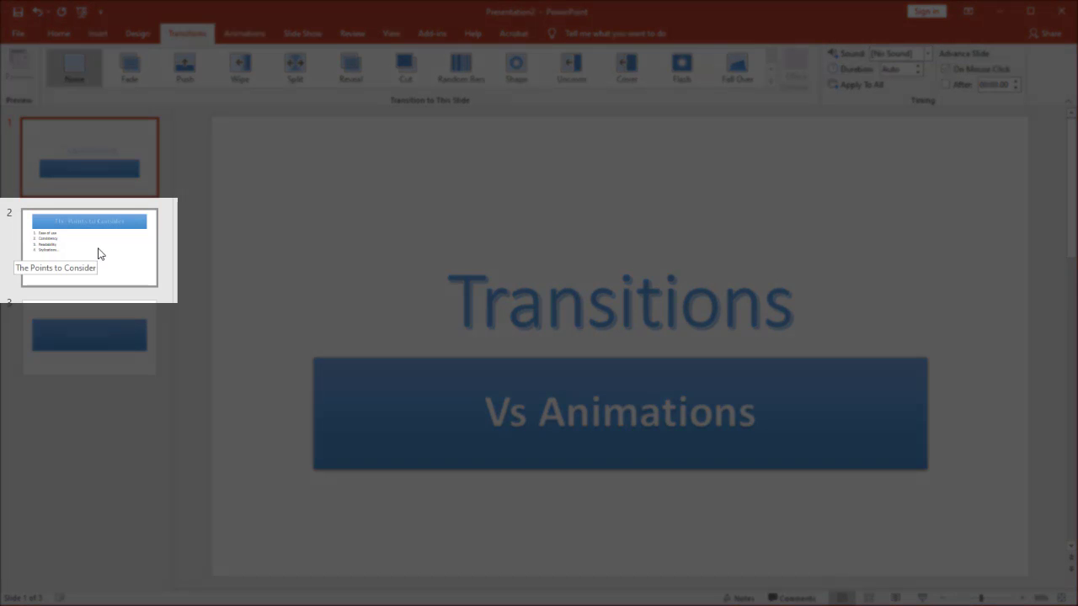
- Apply the Fade transition to the slide "The Points to Consider"
{"action": "left_click", "coordinate": [98, 252]}
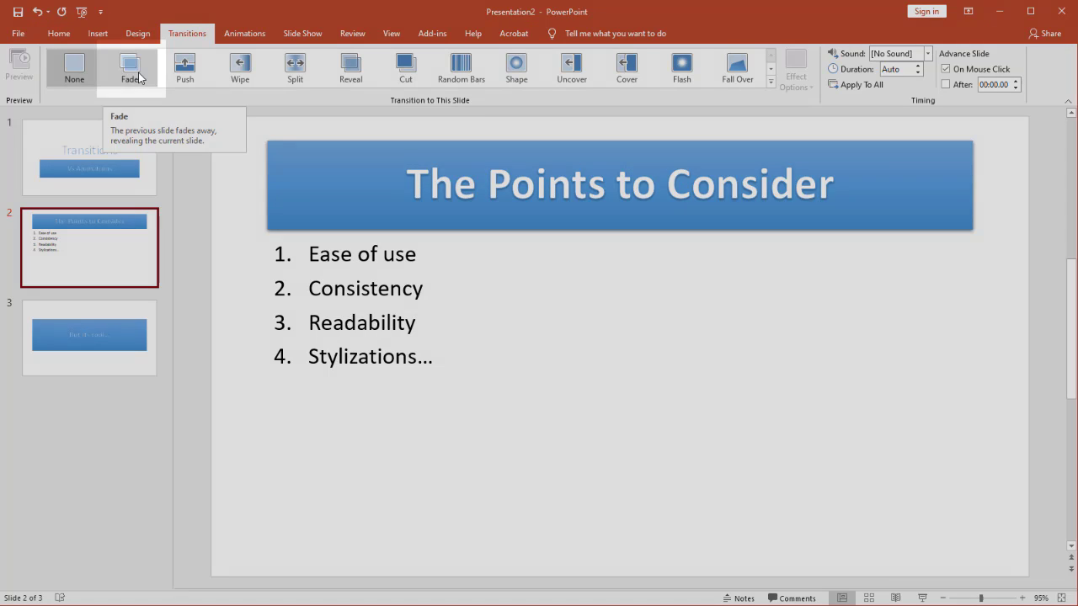
{"action": "left_click", "coordinate": [139, 78]}
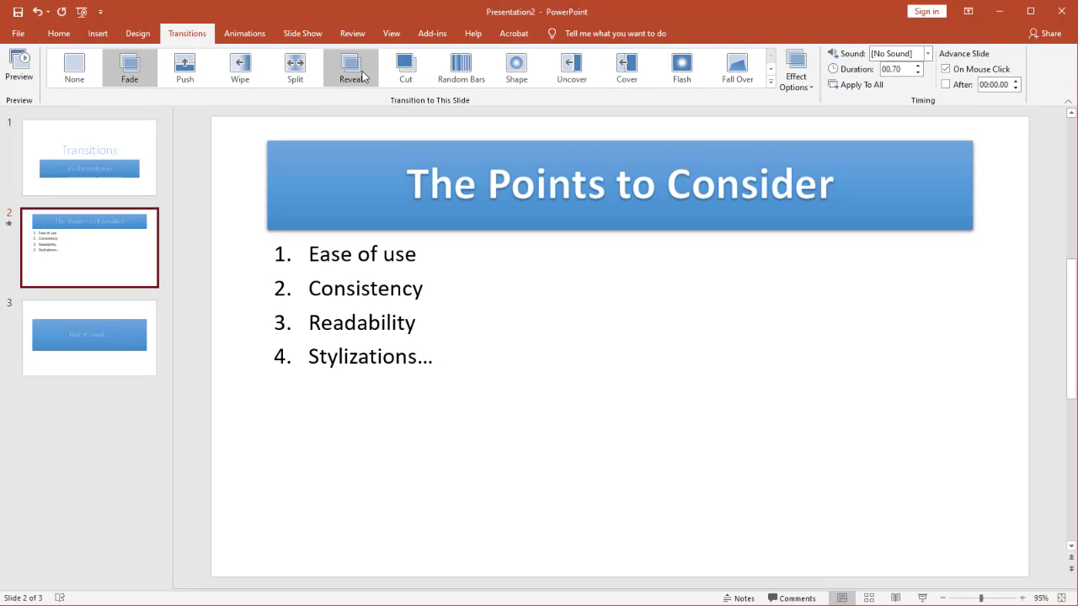
- Try the Reveal, Fall Over, Airplane, Page Curl, Fracture, Prestige and Drape transitions on slide 2
{"action": "left_click", "coordinate": [351, 72]}
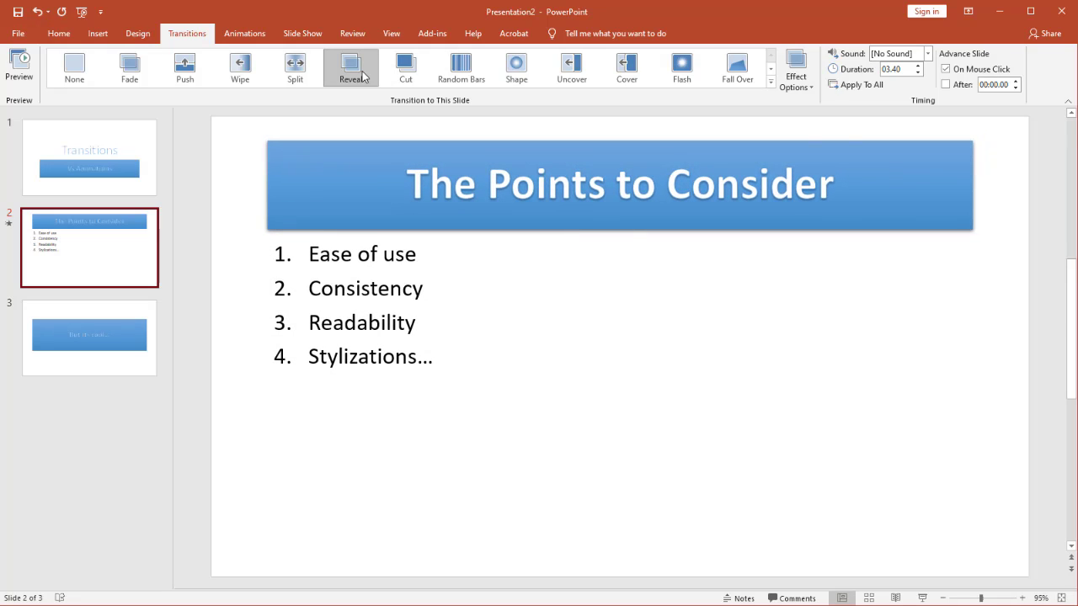
{"action": "left_click", "coordinate": [737, 71]}
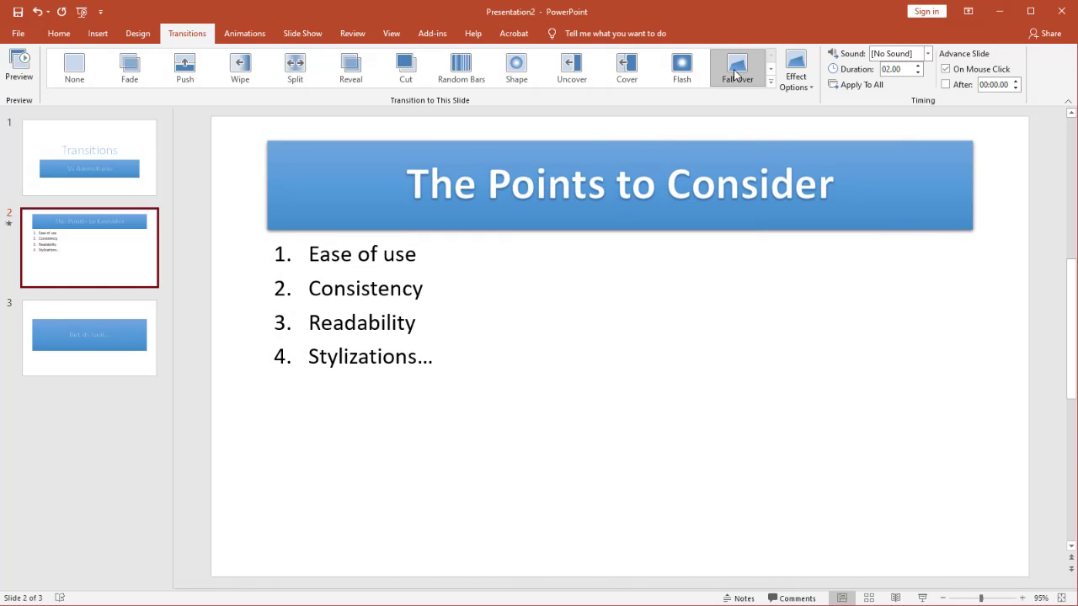
{"action": "left_click", "coordinate": [770, 69]}
{"action": "left_click", "coordinate": [528, 75]}
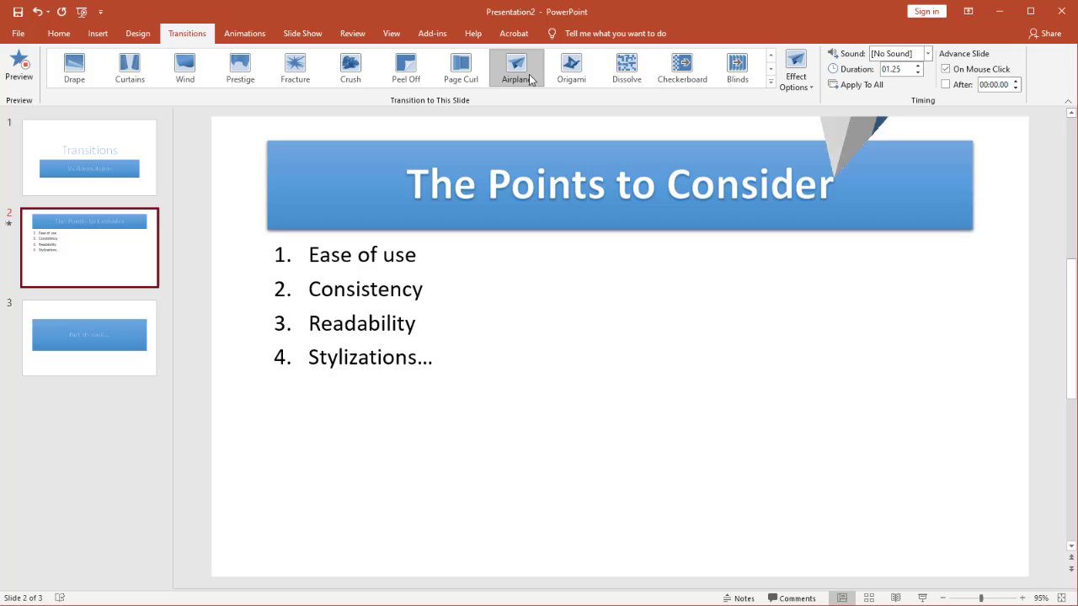
{"action": "left_click", "coordinate": [473, 69]}
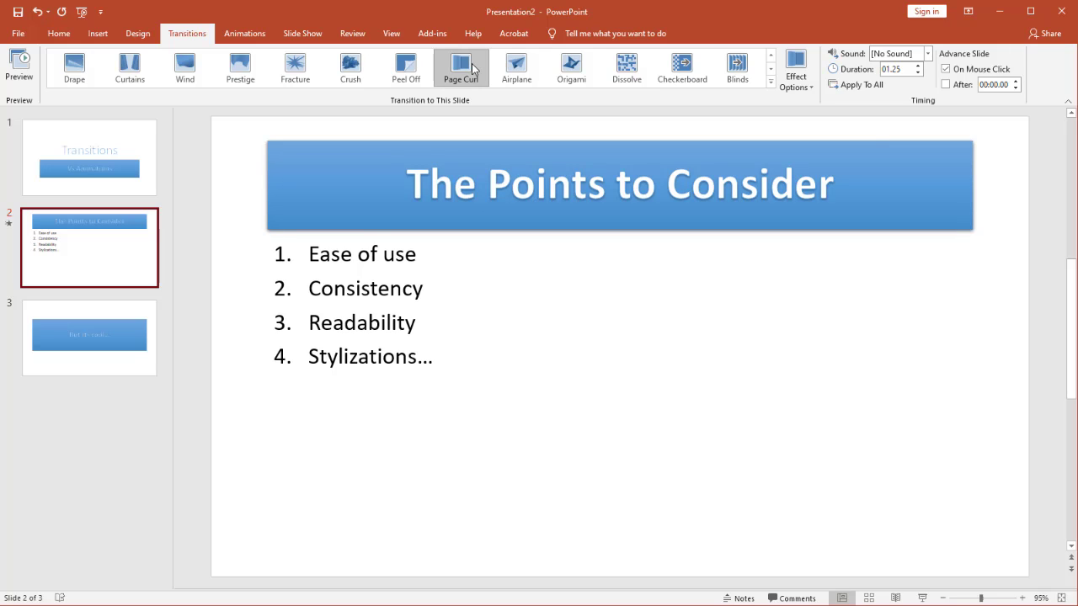
{"action": "left_click", "coordinate": [311, 66]}
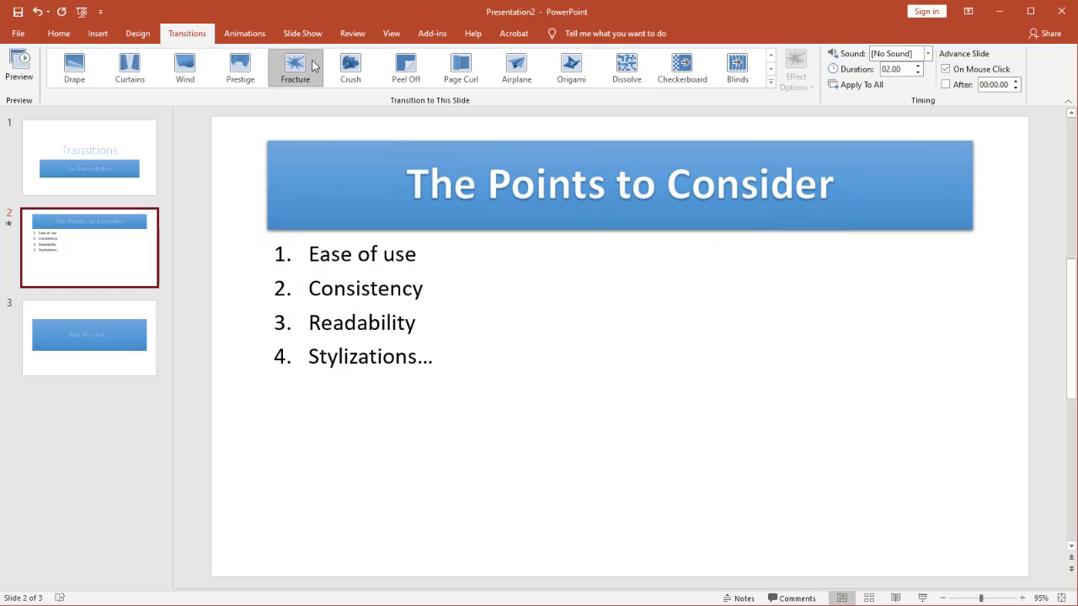
{"action": "left_click", "coordinate": [243, 75]}
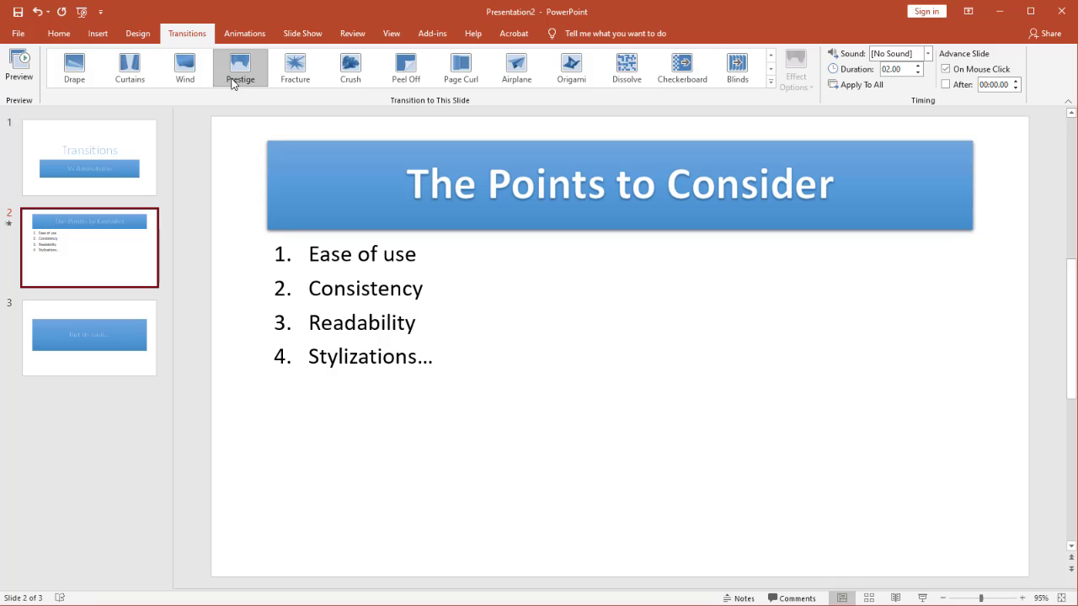
{"action": "left_click", "coordinate": [80, 65]}
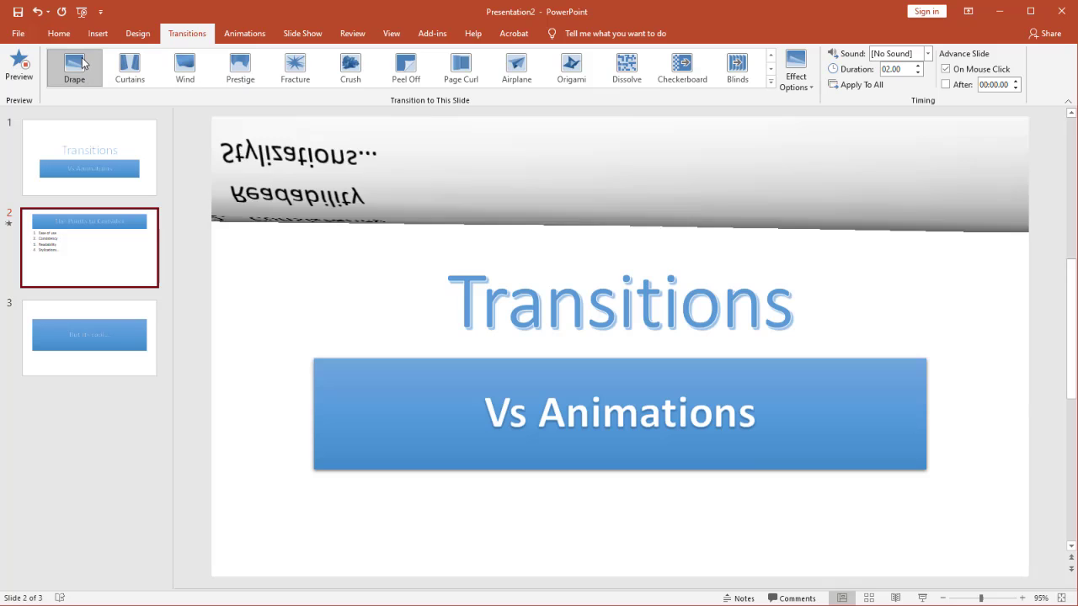
- Set the transition of slide 2 back to Fade
{"action": "left_click", "coordinate": [770, 57]}
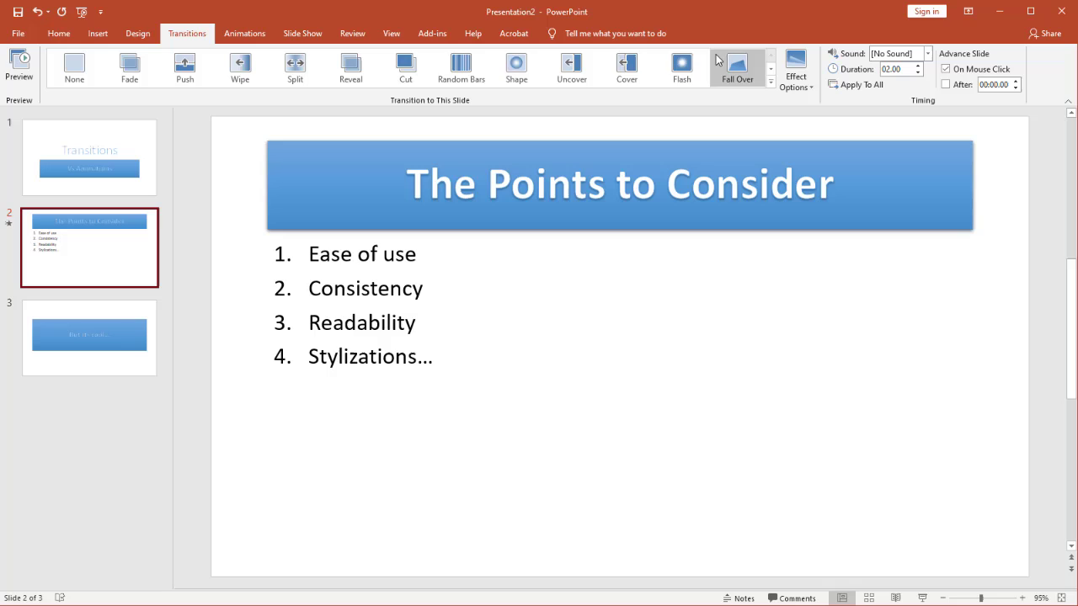
{"action": "left_click", "coordinate": [146, 76]}
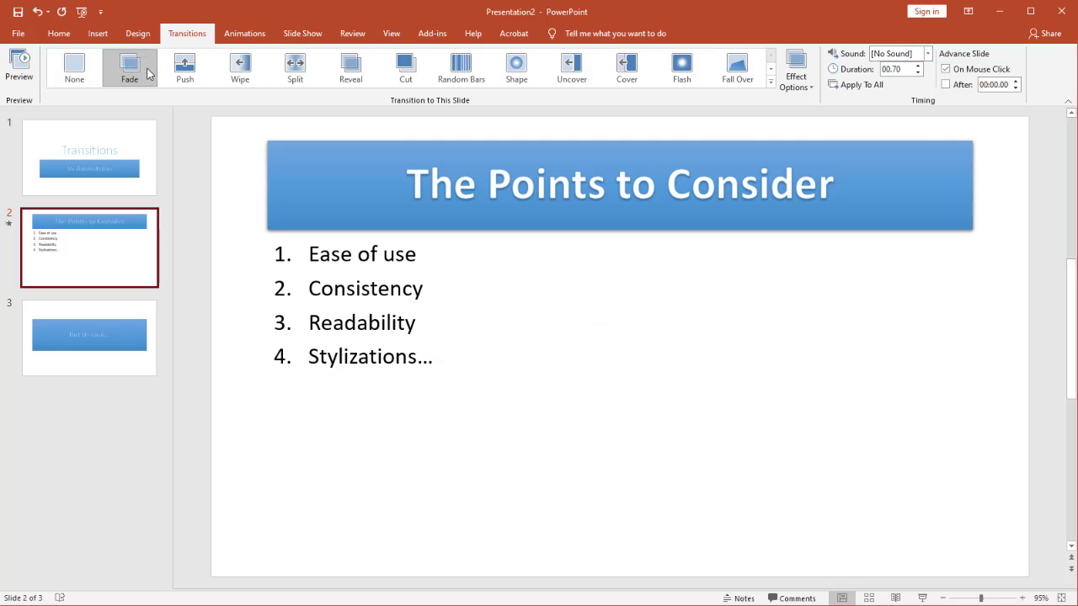
- Apply the Appear entrance animation to the numbered list on slide 2 and preview it
{"action": "left_click", "coordinate": [235, 40]}
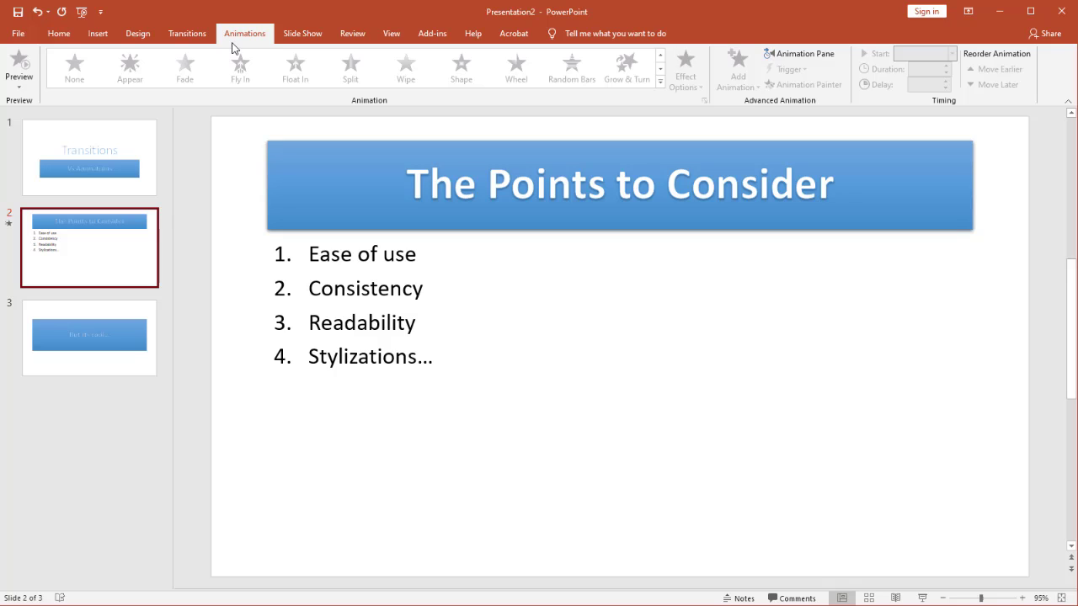
{"action": "left_click", "coordinate": [336, 239]}
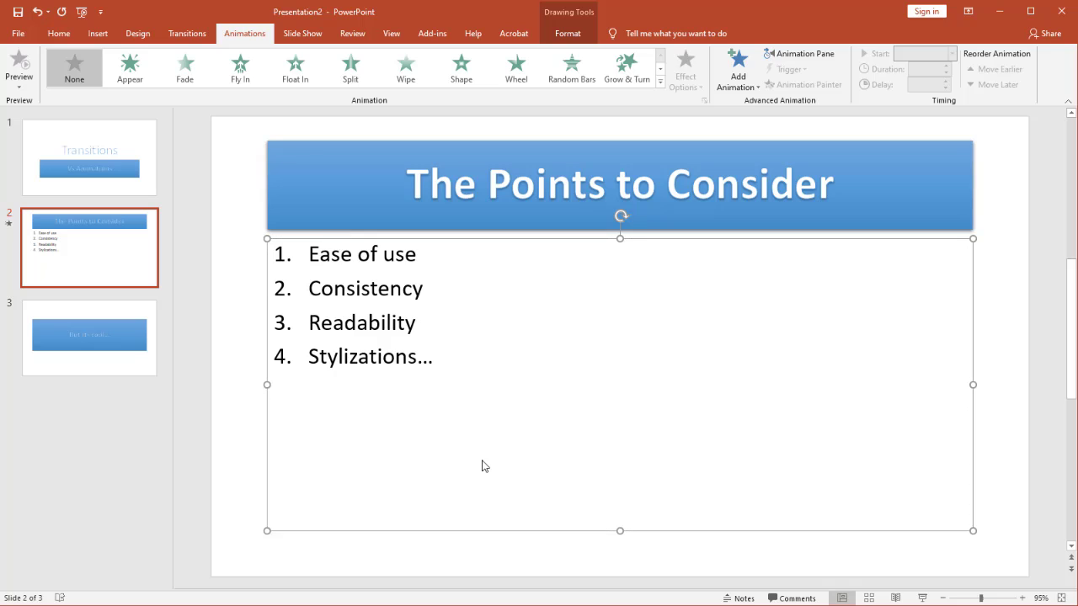
{"action": "left_click", "coordinate": [140, 82]}
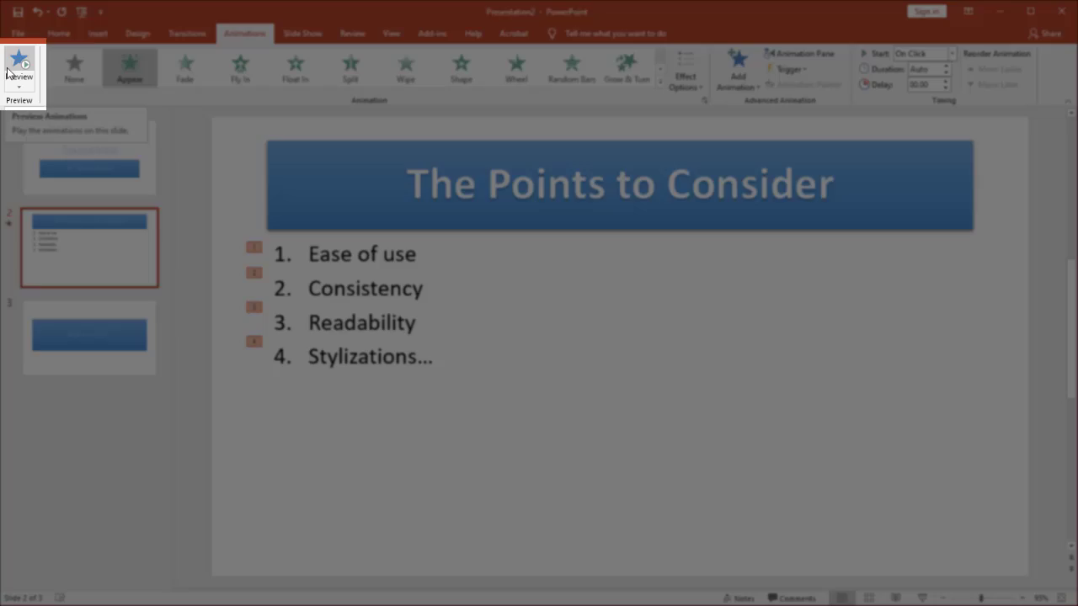
{"action": "left_click", "coordinate": [8, 72]}
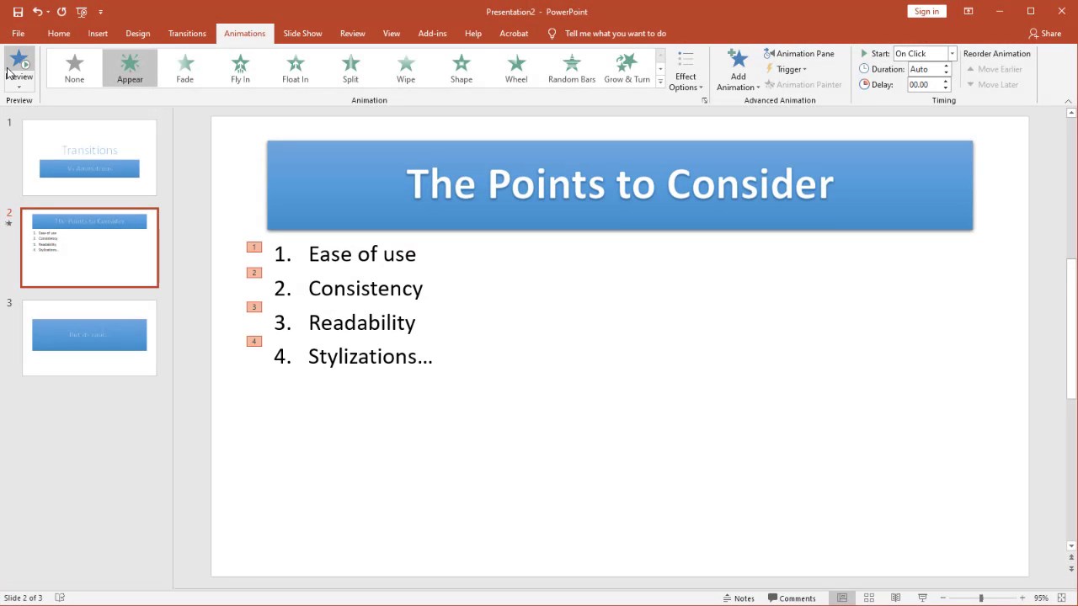
- Try the Fade entrance effect and the Bold Reveal and Brush Color emphasis effects on the numbered list
{"action": "left_click", "coordinate": [179, 66]}
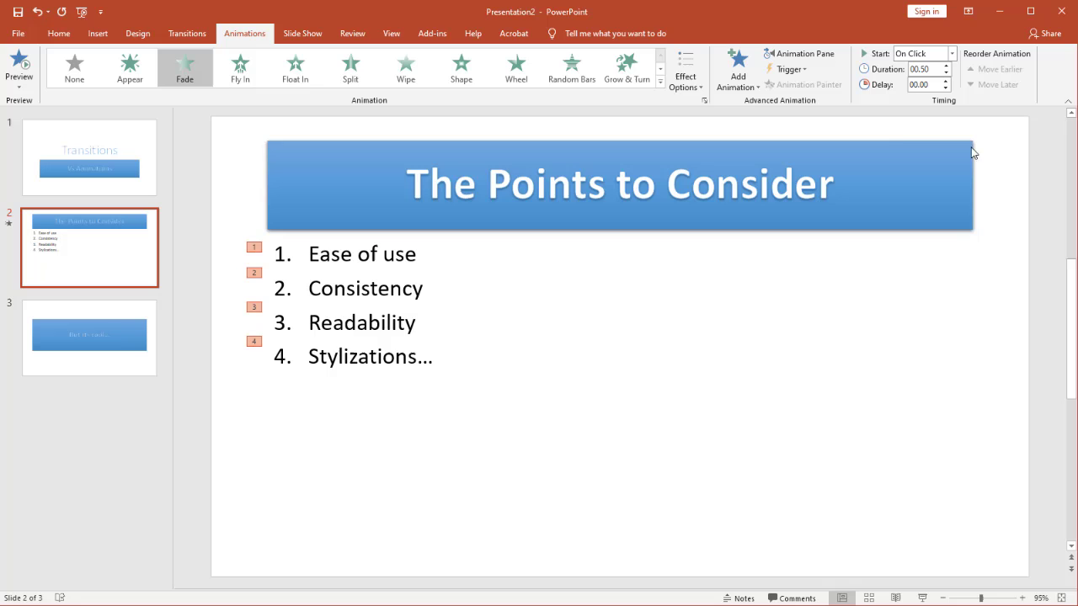
{"action": "left_click", "coordinate": [661, 86]}
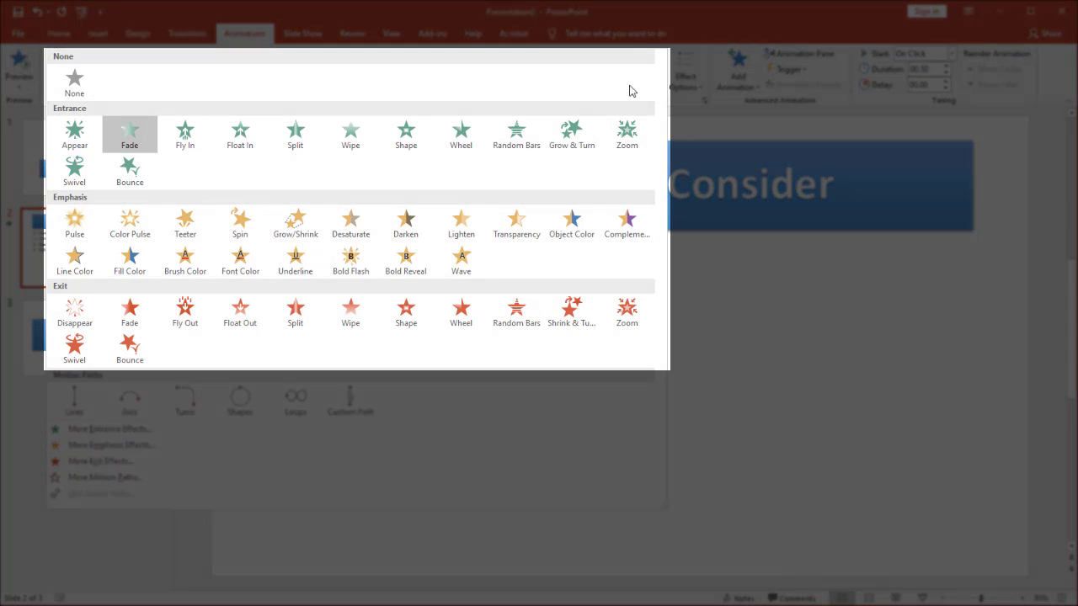
{"action": "left_click", "coordinate": [392, 267]}
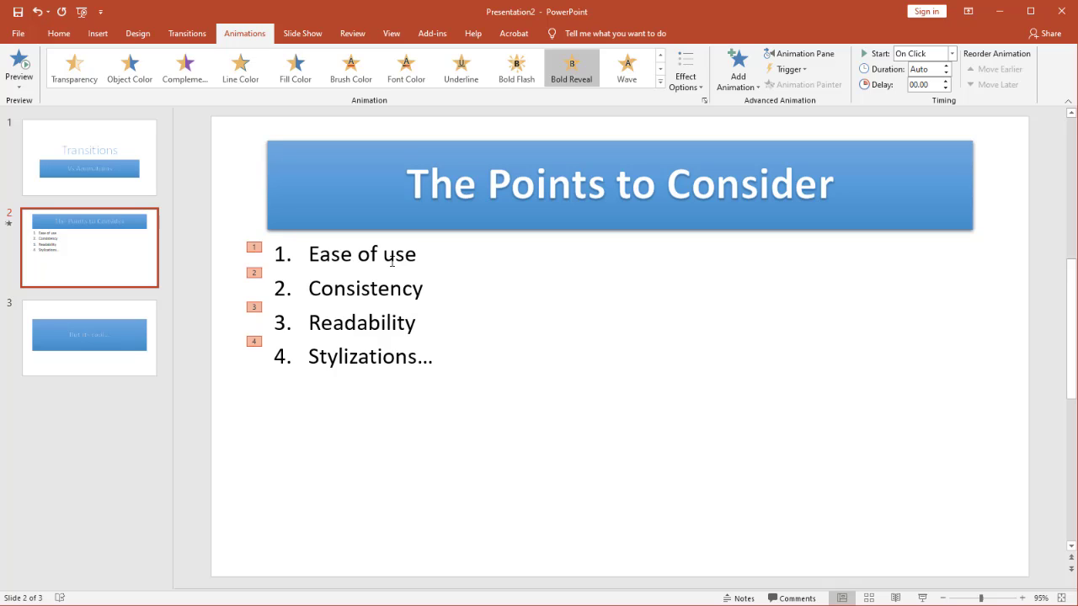
{"action": "left_click", "coordinate": [361, 82]}
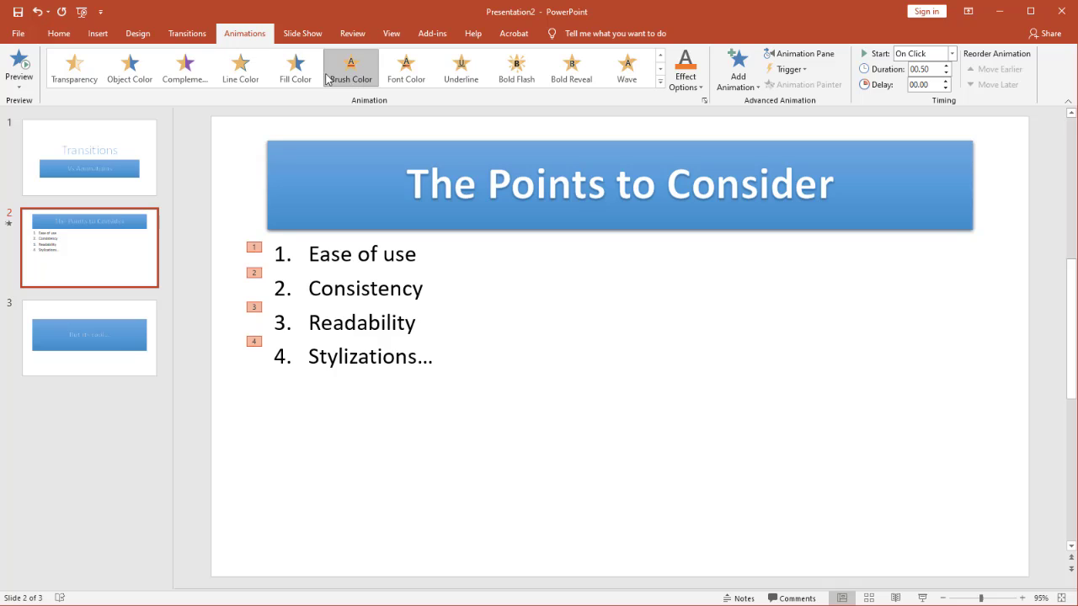
- Try the Wipe and Fade exit effects on the numbered list
{"action": "left_click", "coordinate": [661, 69]}
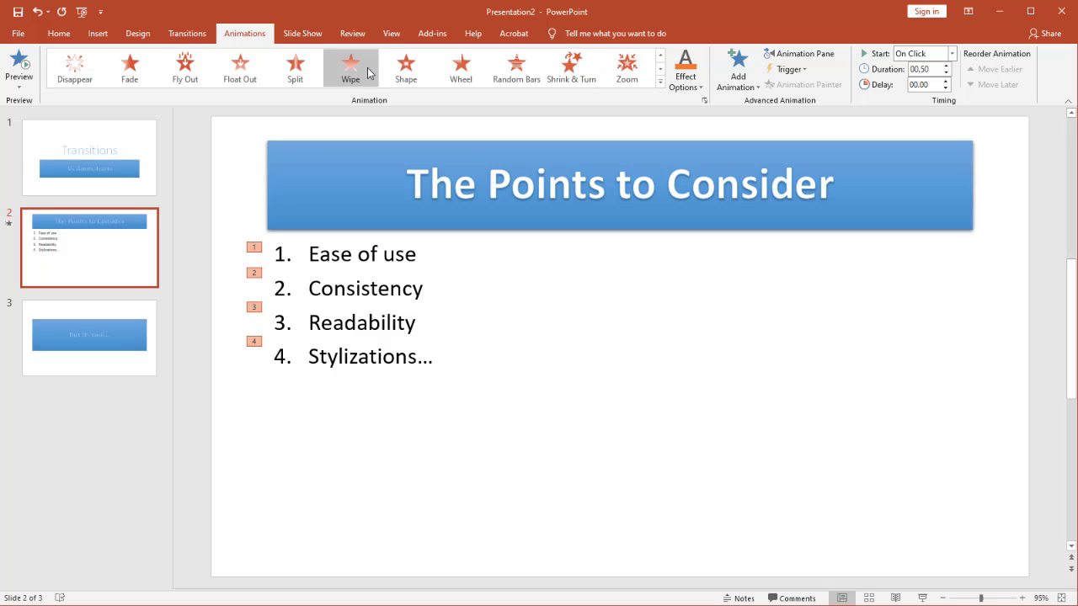
{"action": "left_click", "coordinate": [367, 73]}
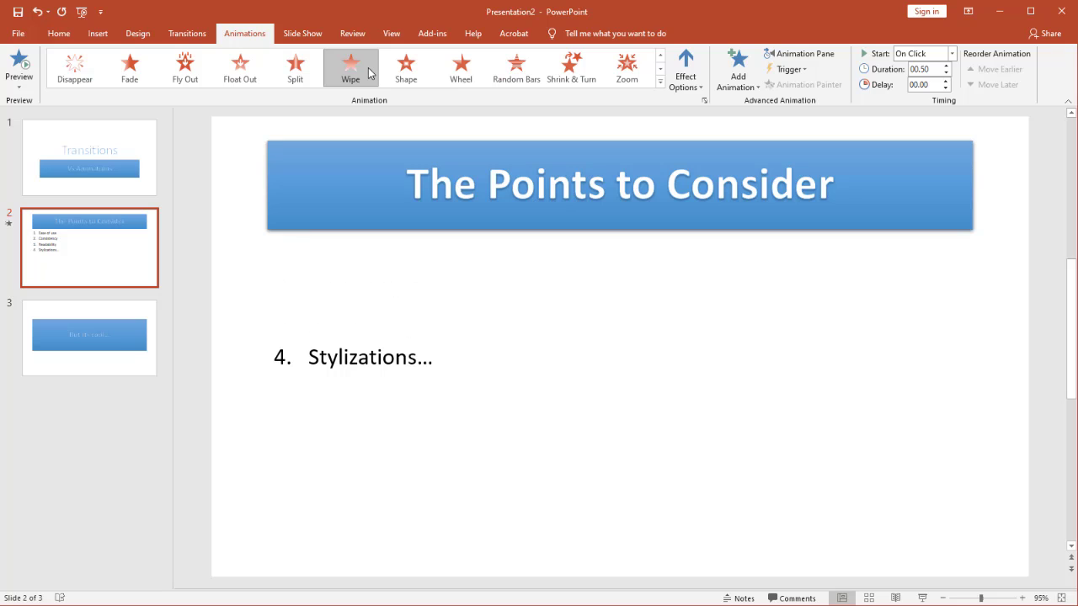
{"action": "left_click", "coordinate": [140, 67]}
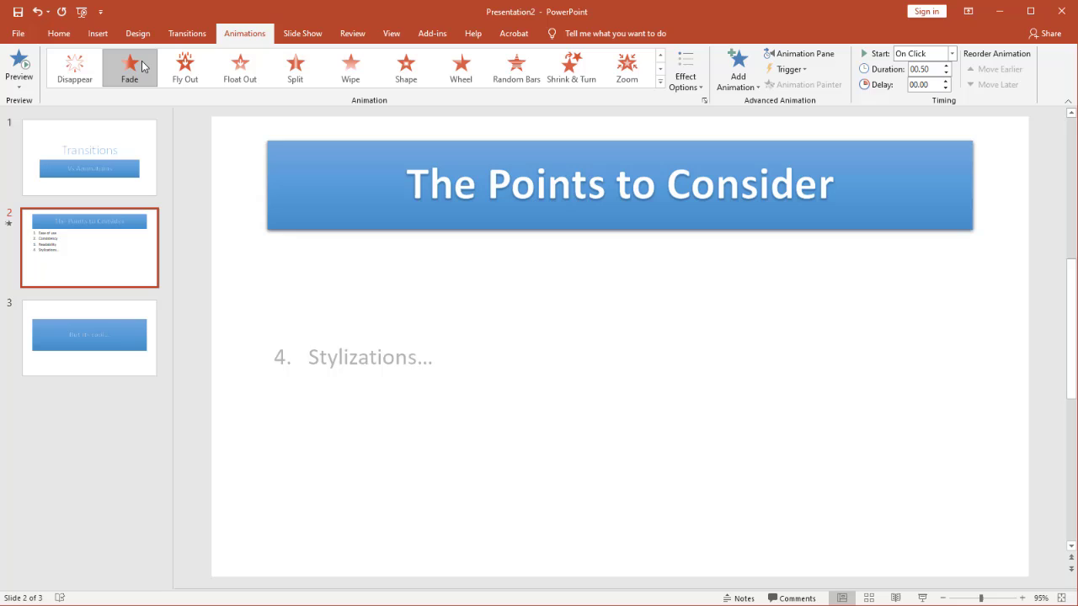
- Give the numbered list the Fade entrance animation
{"action": "left_click", "coordinate": [662, 86]}
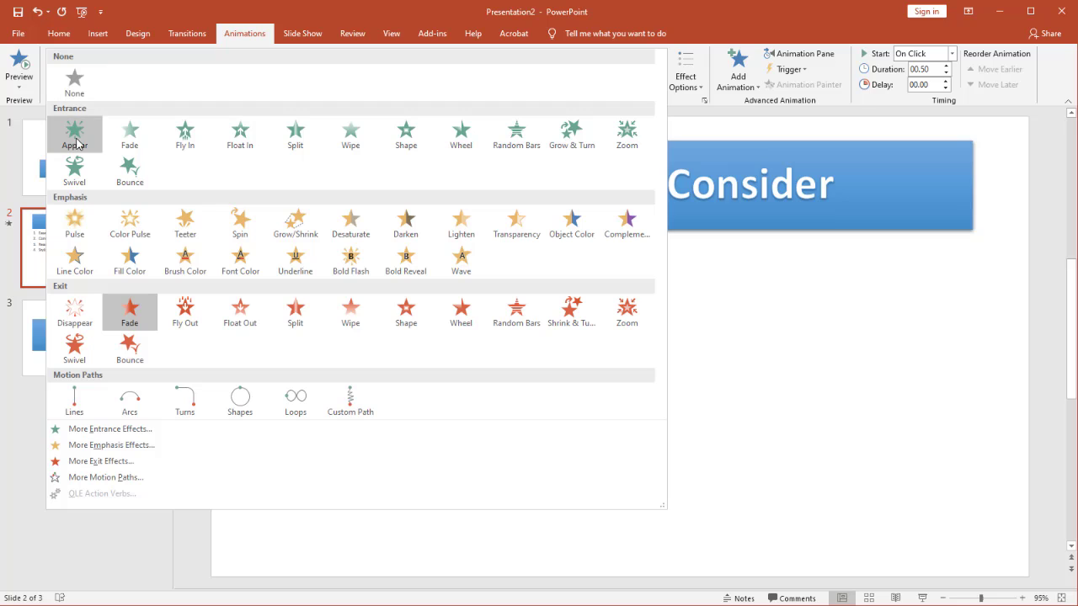
{"action": "left_click", "coordinate": [134, 143]}
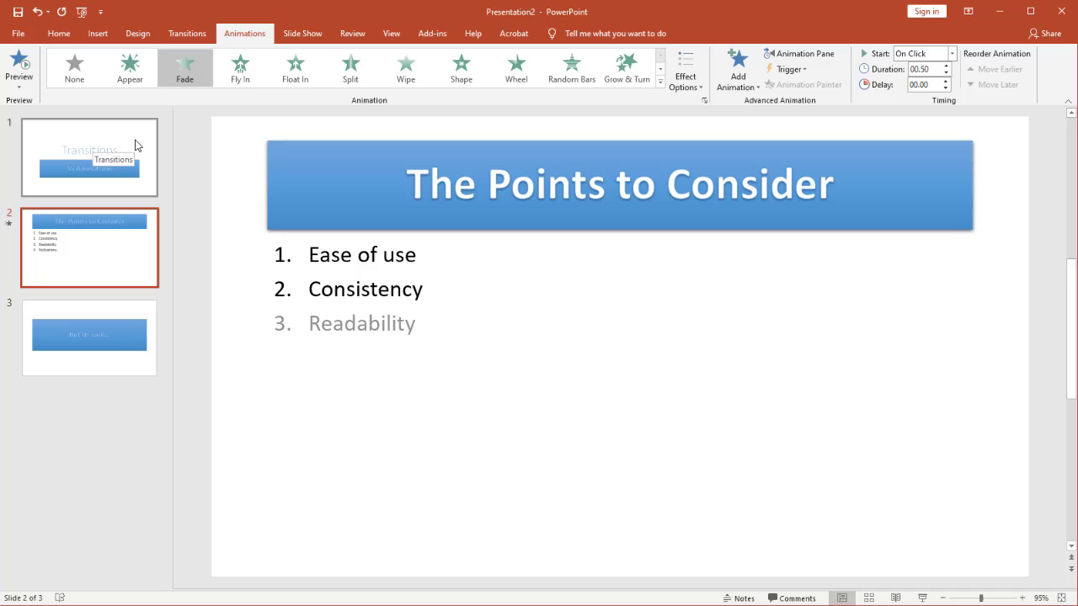
- Examine the available animation effects and the start timing options for the numbered list's animation on slide 2
{"action": "left_click", "coordinate": [660, 82]}
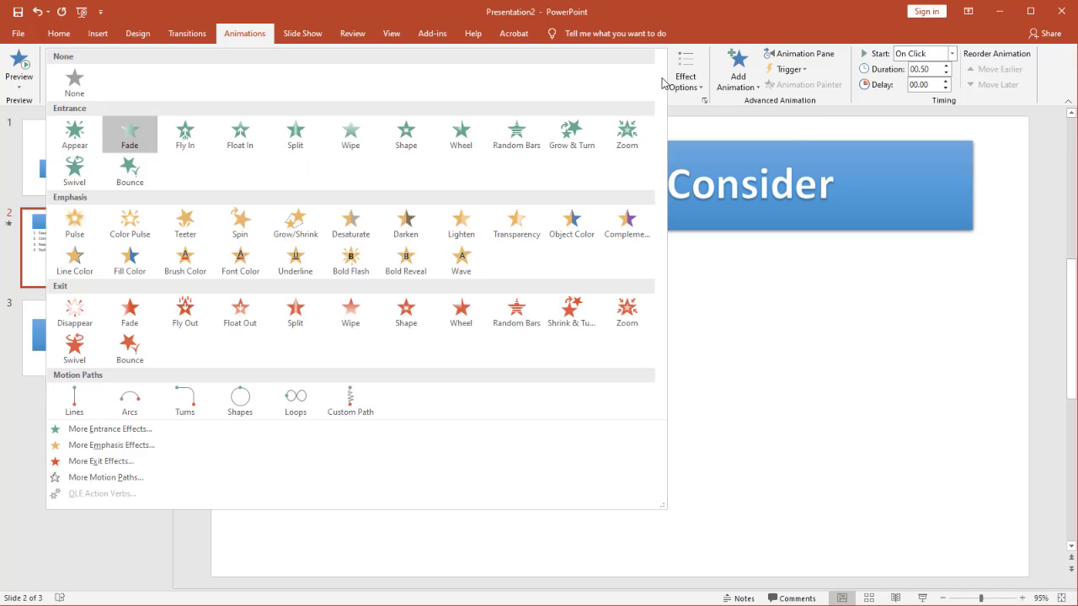
{"action": "left_click", "coordinate": [852, 102]}
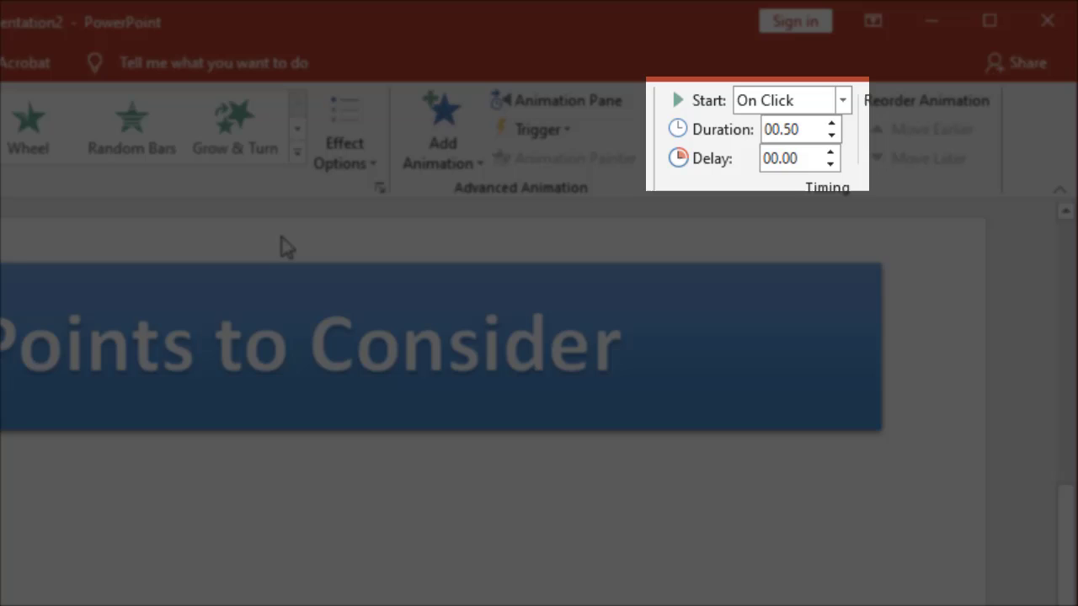
{"action": "left_click", "coordinate": [842, 100]}
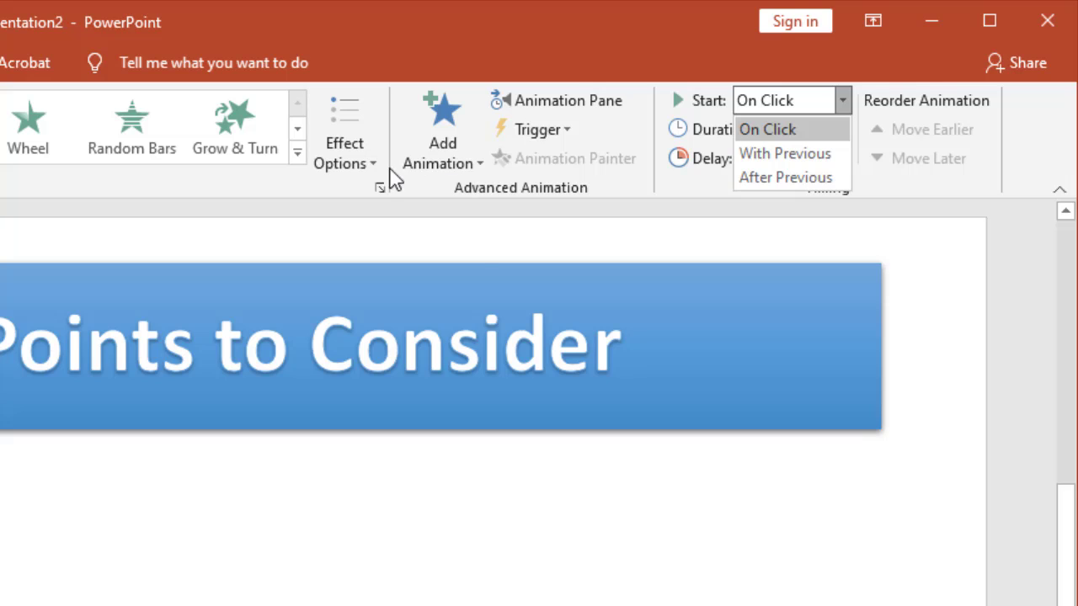
{"action": "left_click", "coordinate": [376, 165]}
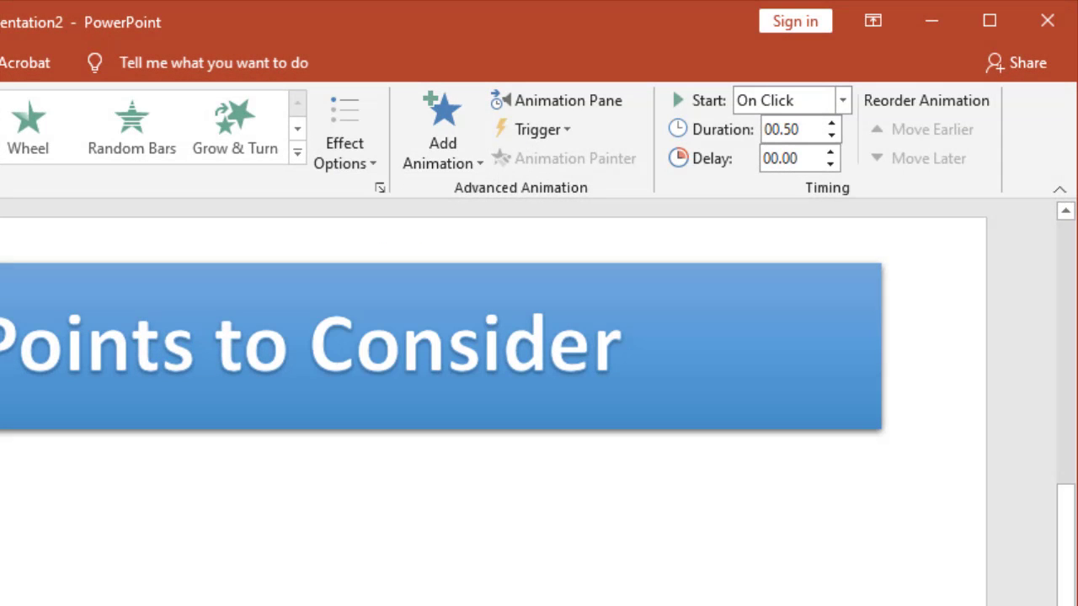
- Apply the Fade transition to slide 3, titled "But its cool..."
{"action": "key", "text": "Page_Down"}
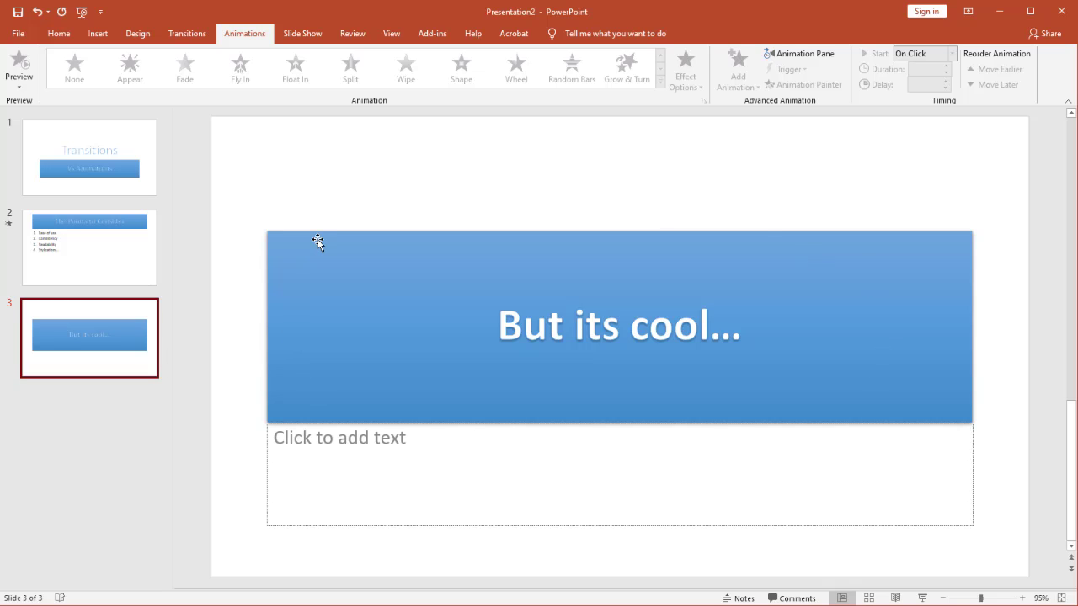
{"action": "left_click", "coordinate": [204, 36]}
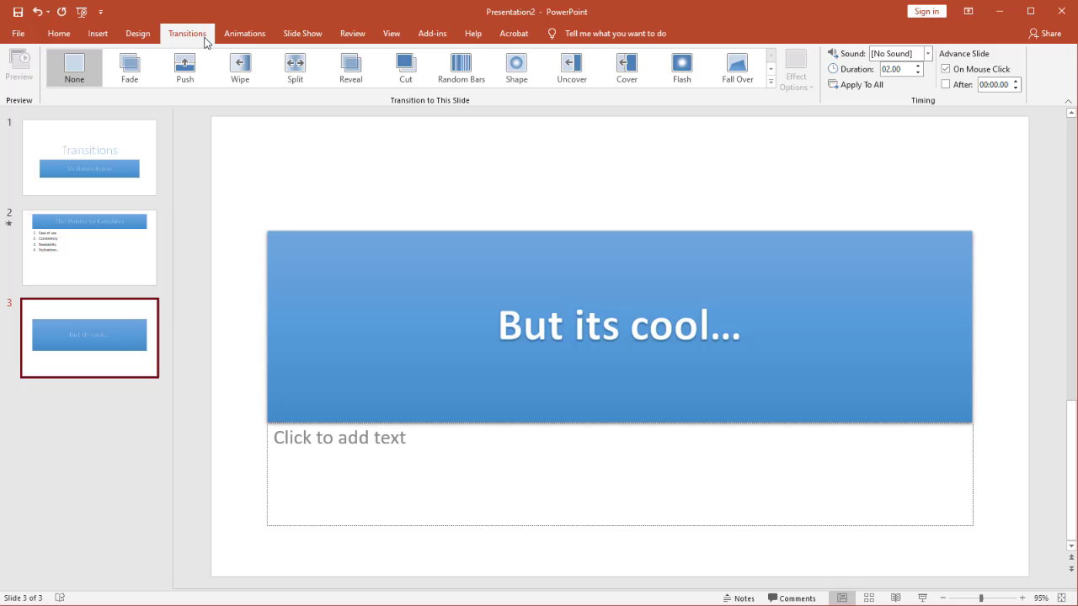
{"action": "left_click", "coordinate": [127, 69]}
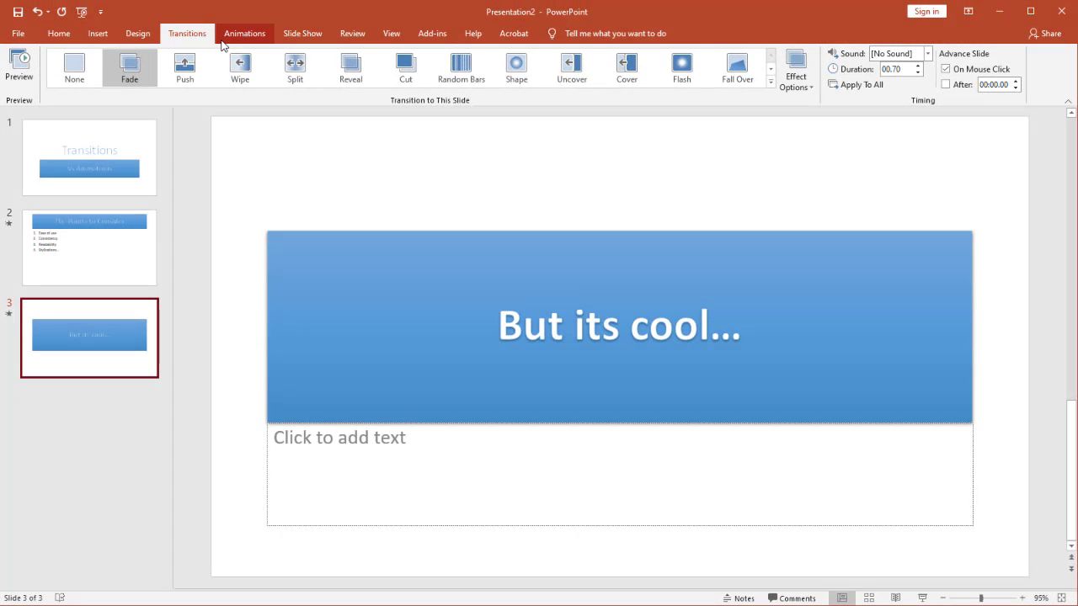
- Review the object animations on slide 2 and return to slide 3
{"action": "left_click", "coordinate": [225, 40]}
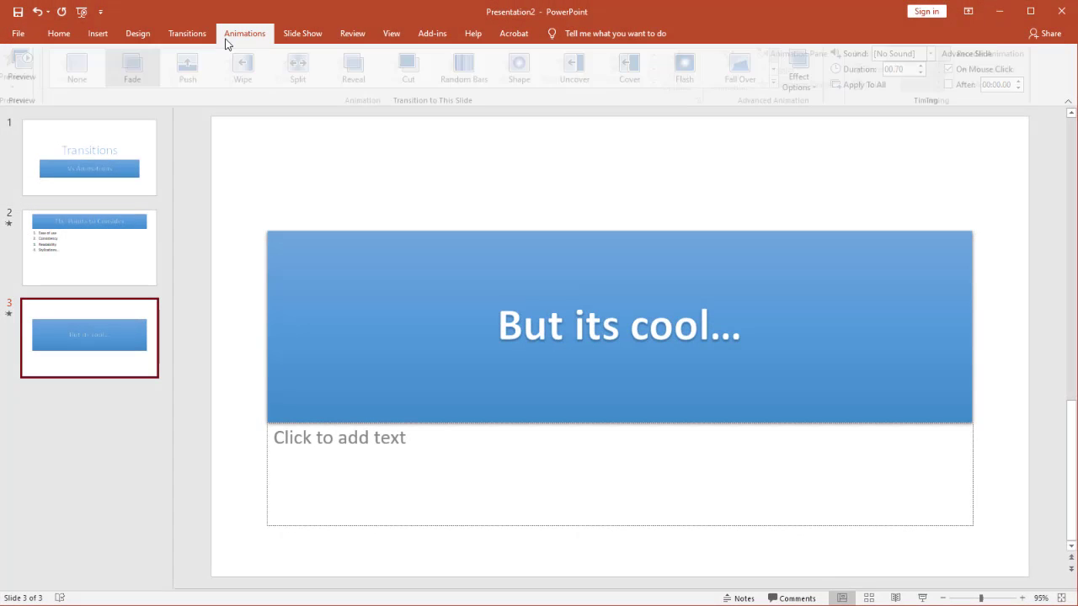
{"action": "left_click", "coordinate": [59, 268]}
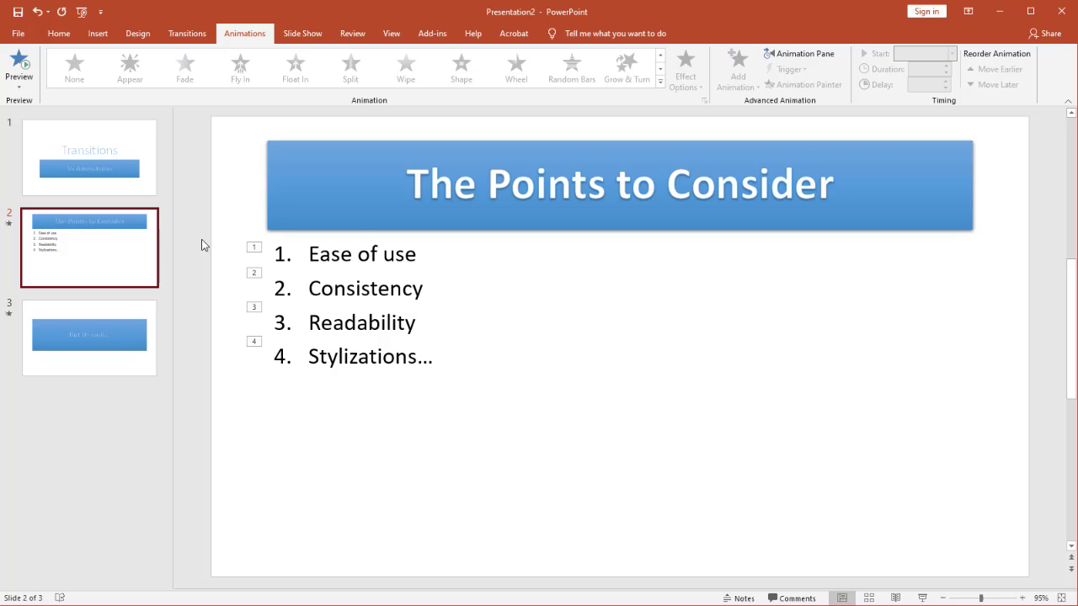
{"action": "left_click", "coordinate": [139, 334]}
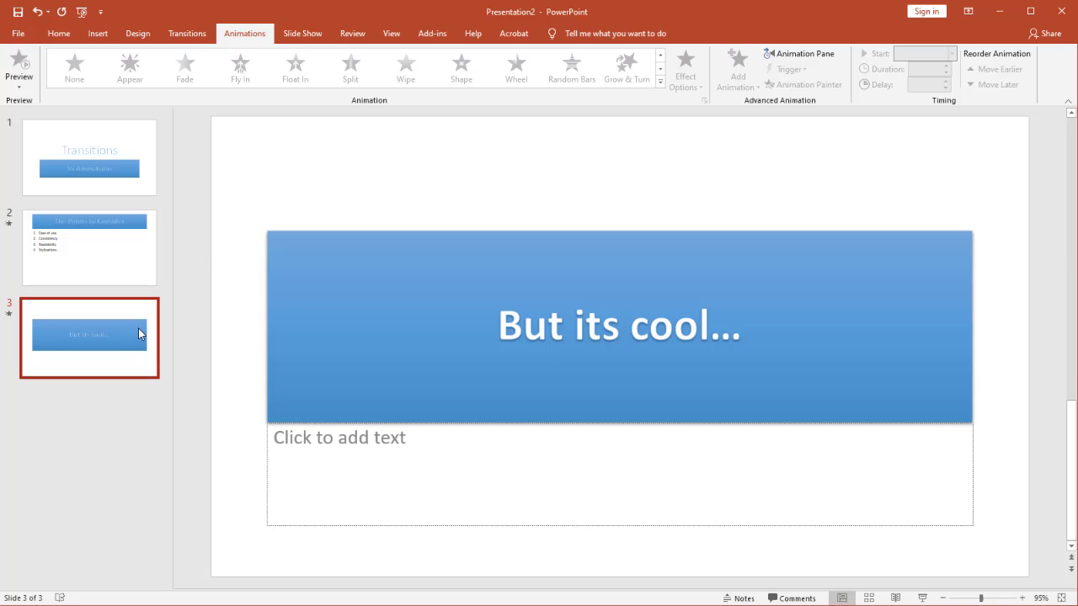